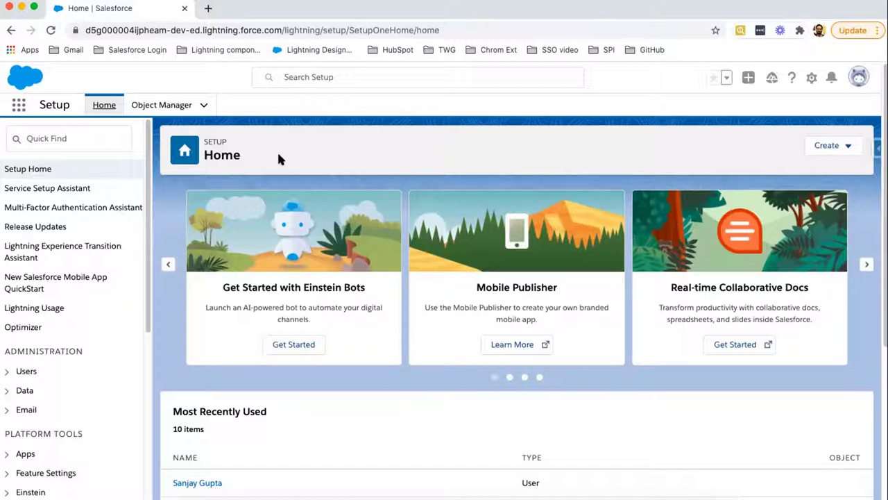
- Open the Object Manager and look through its list of standard and custom objects
left_click(158, 108)
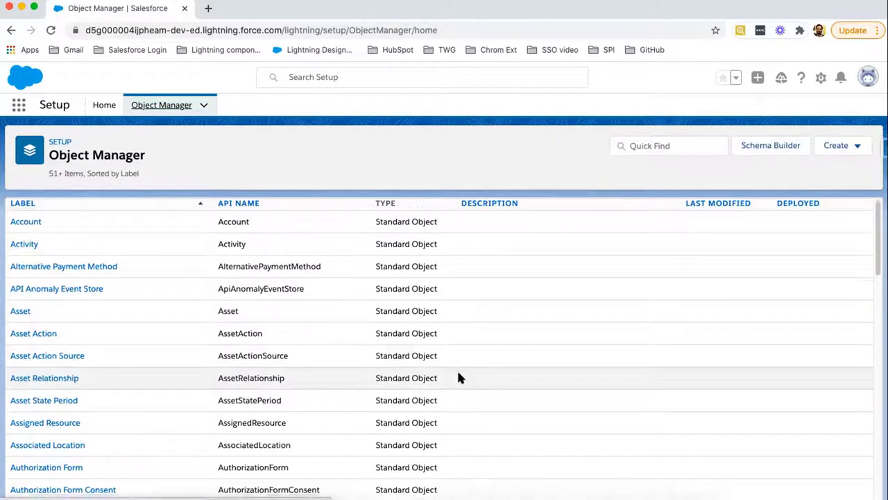
scroll(459, 379, "down", 3)
scroll(458, 378, "down", 5)
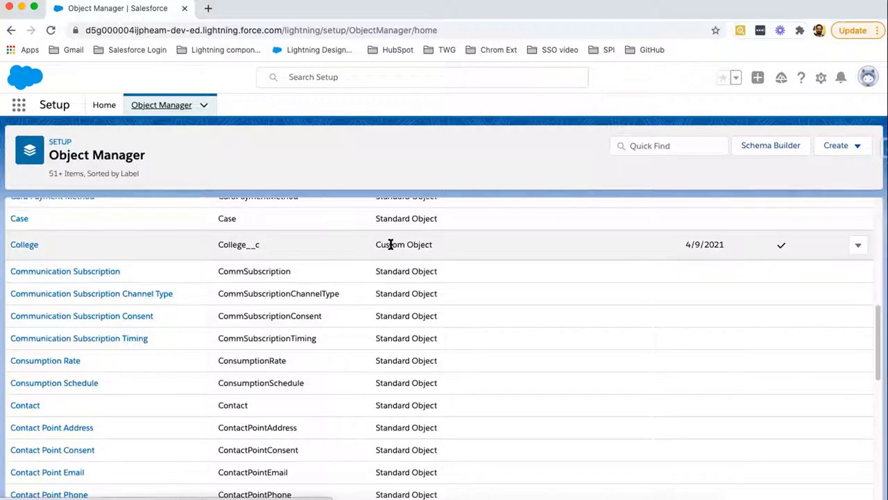
scroll(320, 255, "up", 10)
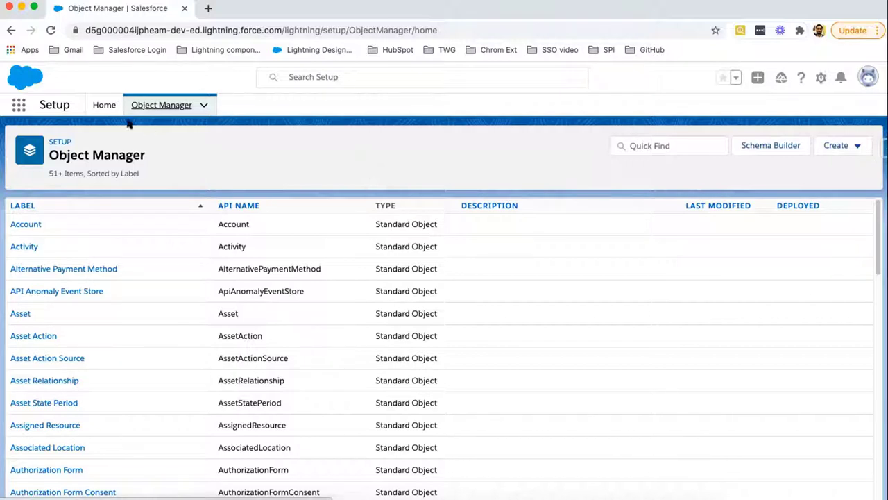
- Find the Sales app among the available apps and open it in a new browser tab
left_click(21, 109)
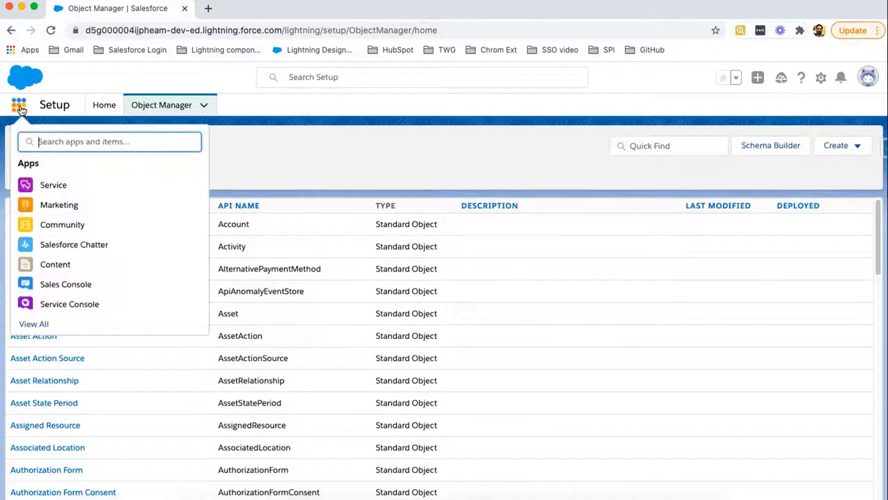
type("sales")
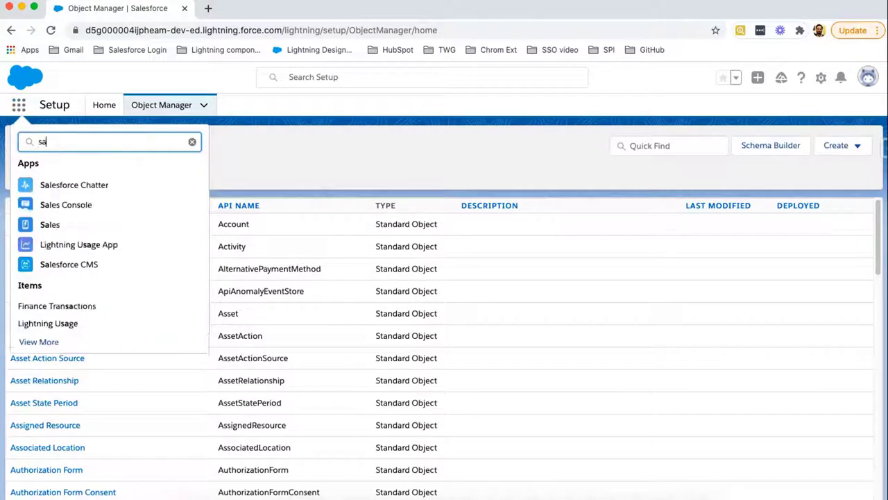
right_click(59, 228)
left_click(59, 230)
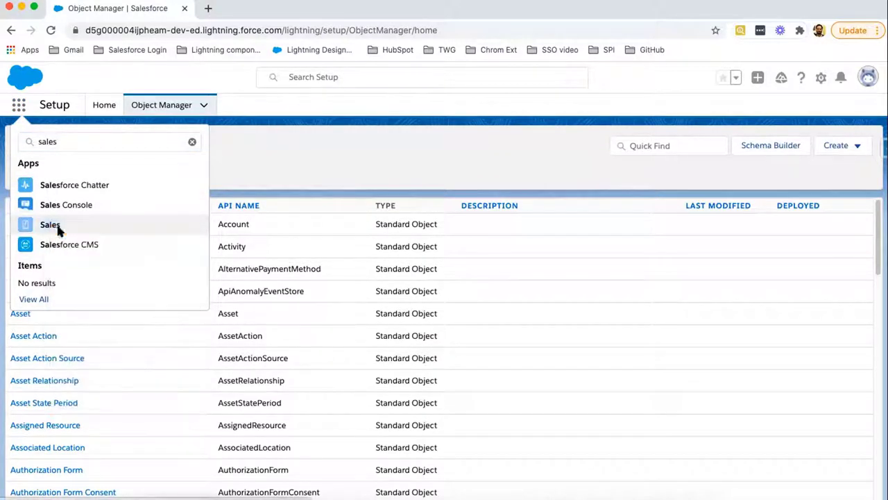
left_click(234, 10)
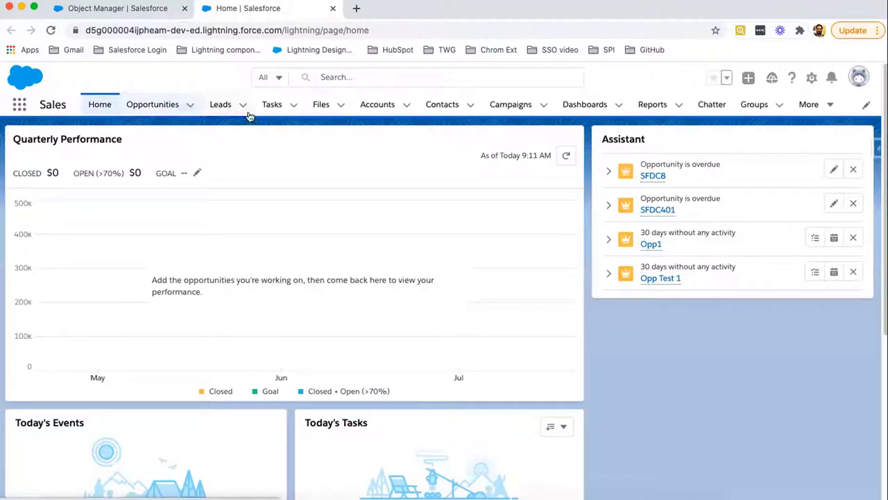
- Display the All Opportunities list view of the Opportunities object
left_click(157, 104)
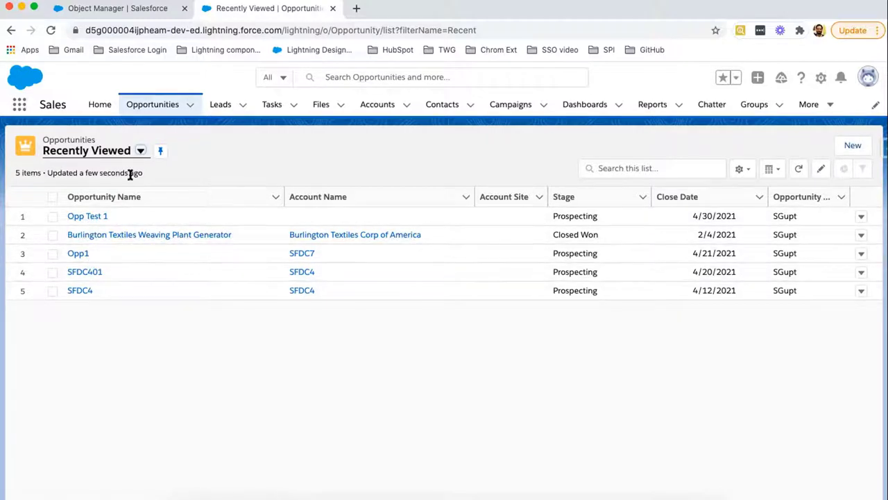
left_click(141, 151)
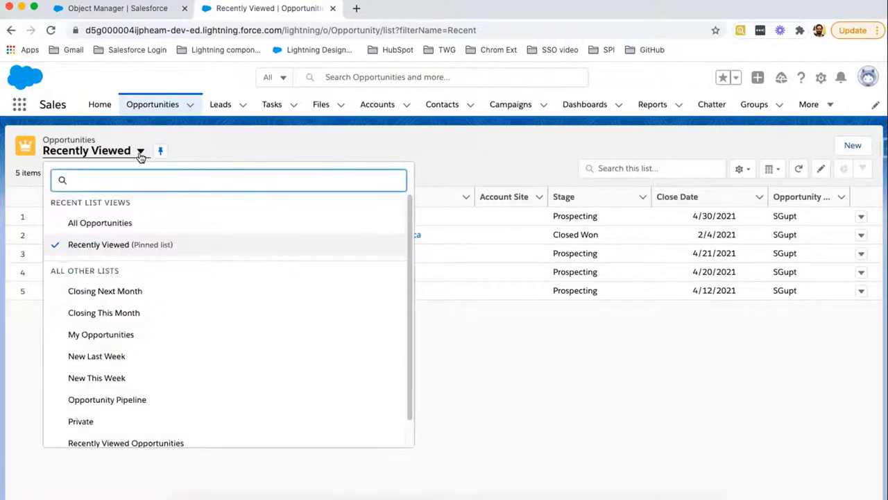
left_click(125, 224)
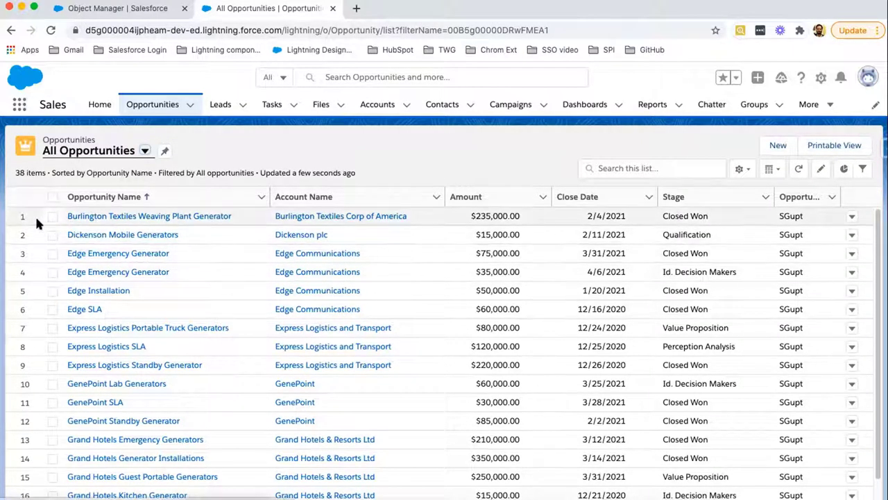
left_click(54, 216)
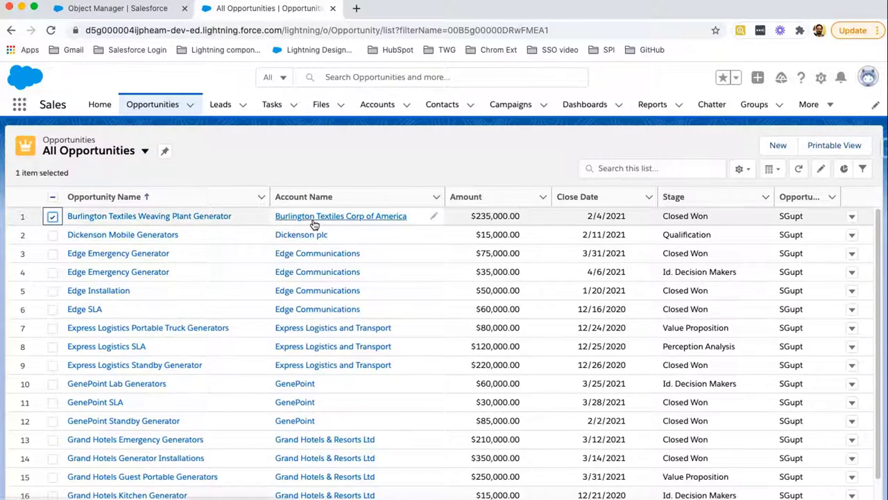
left_click(54, 235)
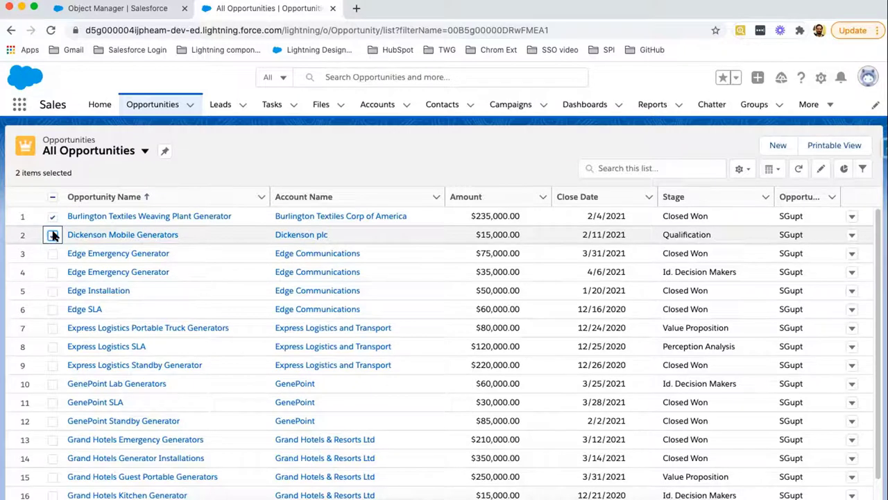
left_click(53, 235)
left_click(52, 216)
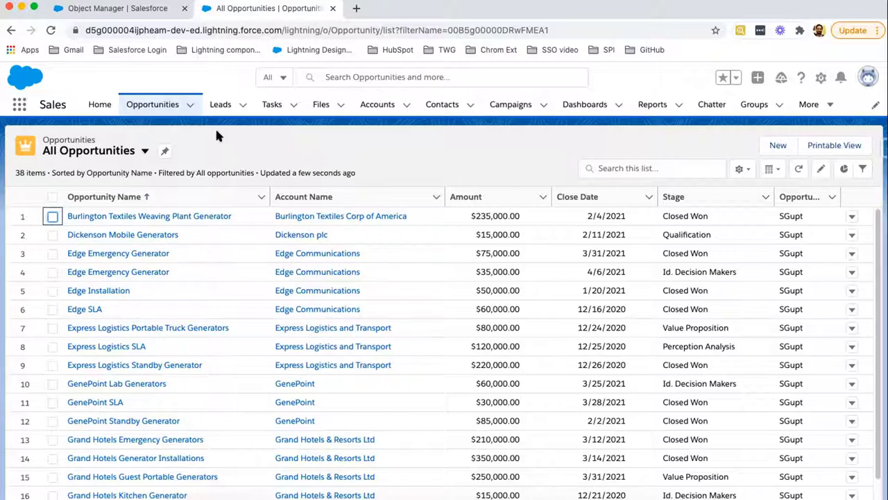
- Return to the Object Manager and start creating a new custom object
left_click(145, 8)
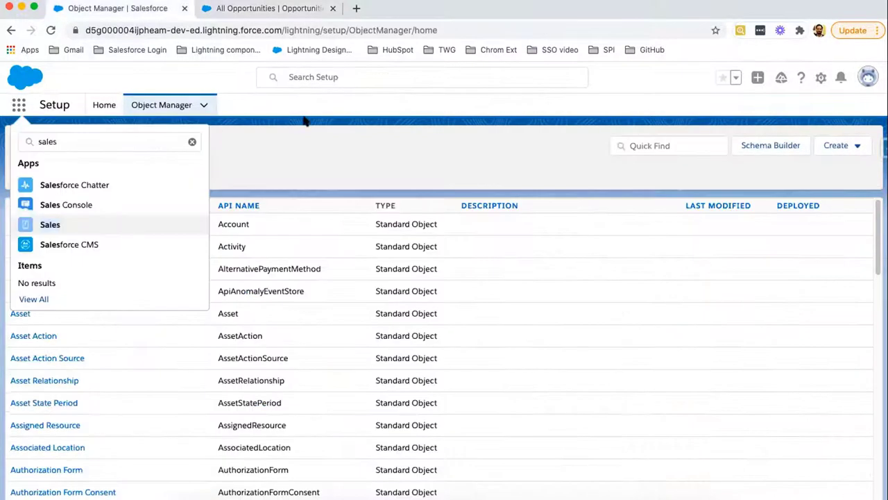
key("Escape")
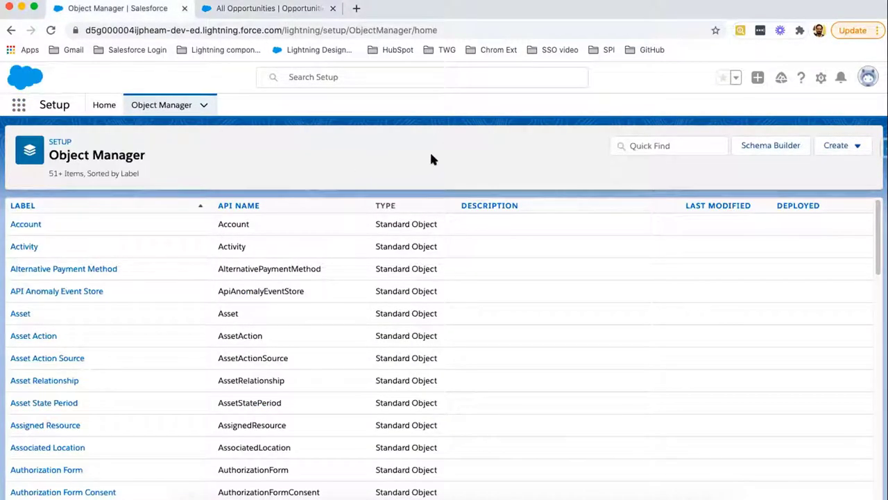
left_click(859, 154)
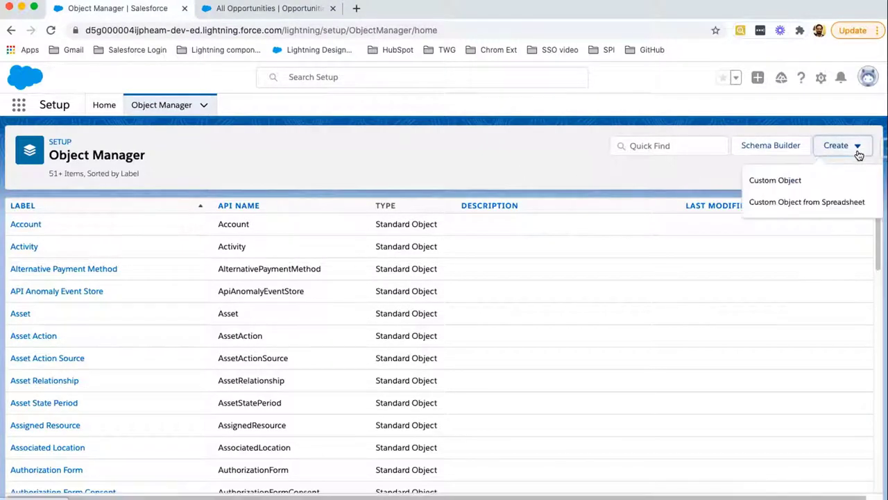
left_click(790, 186)
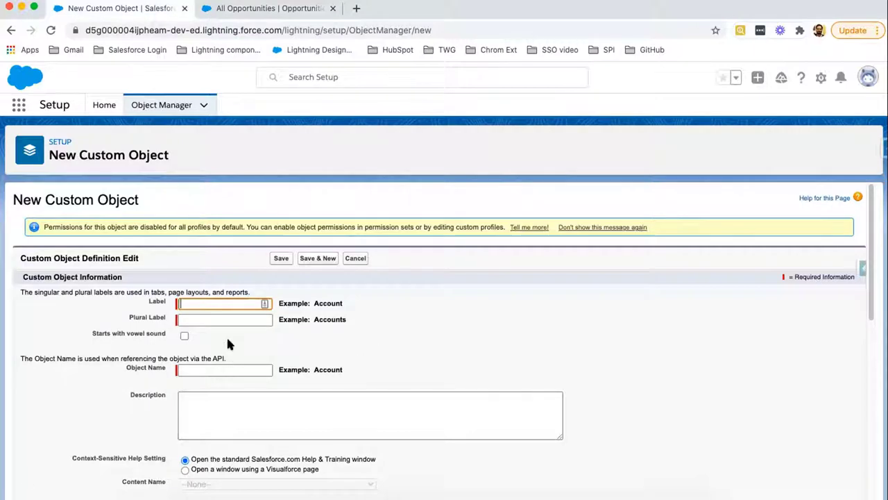
- Give the new custom object the label Property and the plural label Properties
scroll(227, 340, "up", 5)
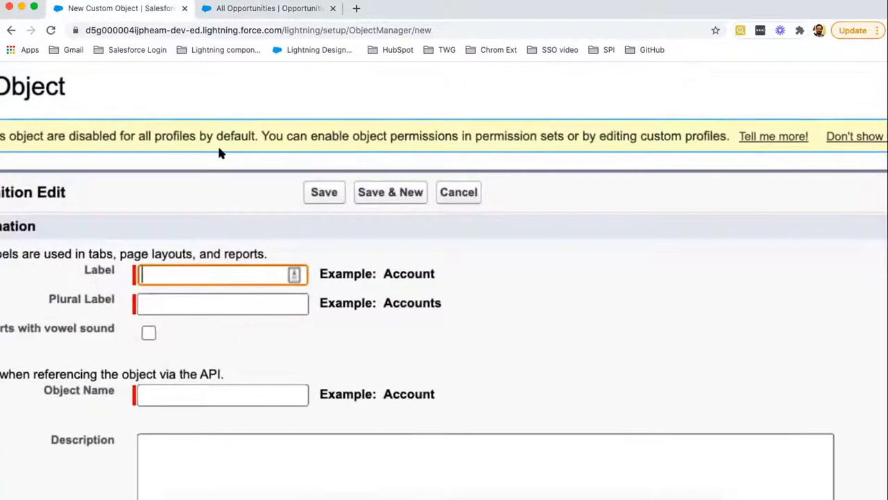
type("Pro")
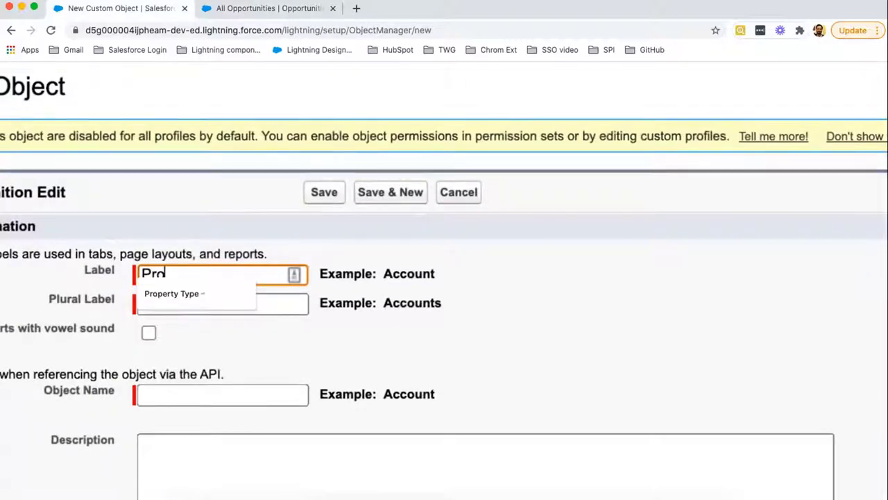
type("perty")
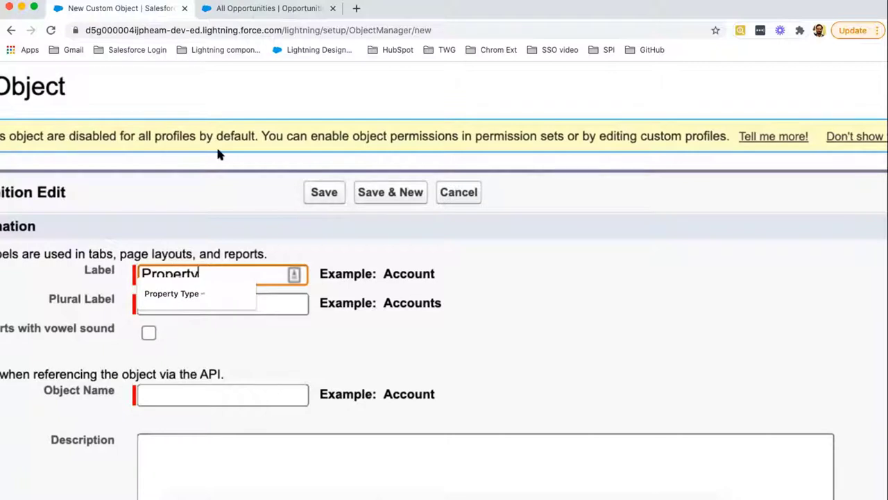
left_click(264, 299)
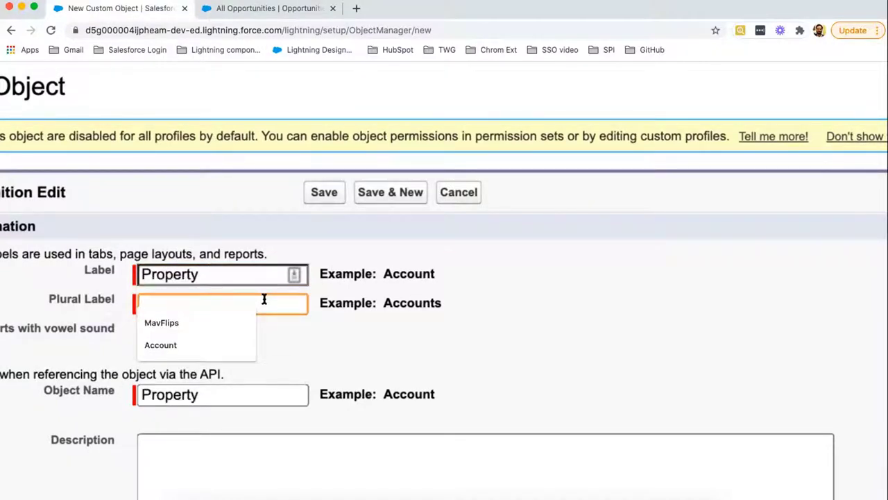
type("Properties")
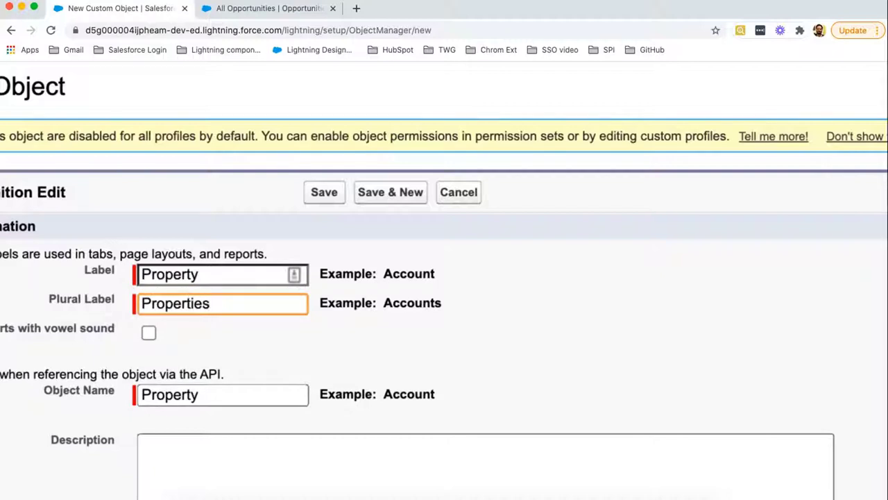
left_click(273, 337)
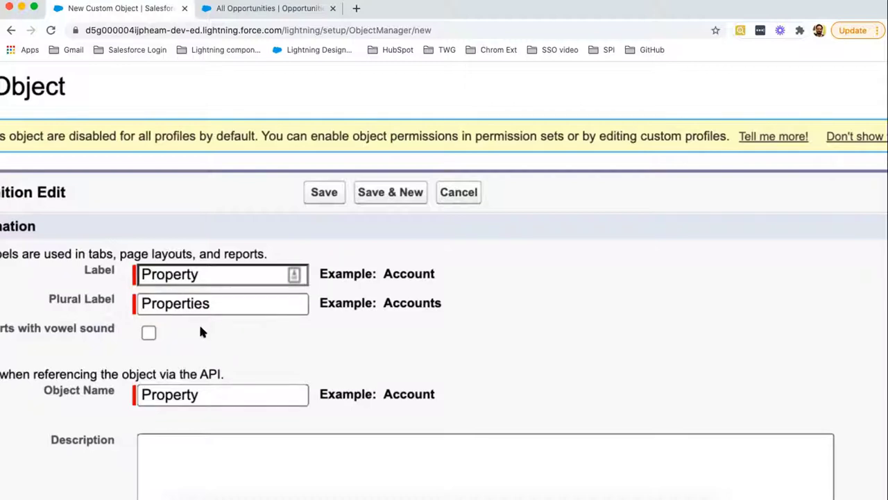
- Enter "This is a custom object." as the description of the custom object
scroll(222, 333, "up", 1)
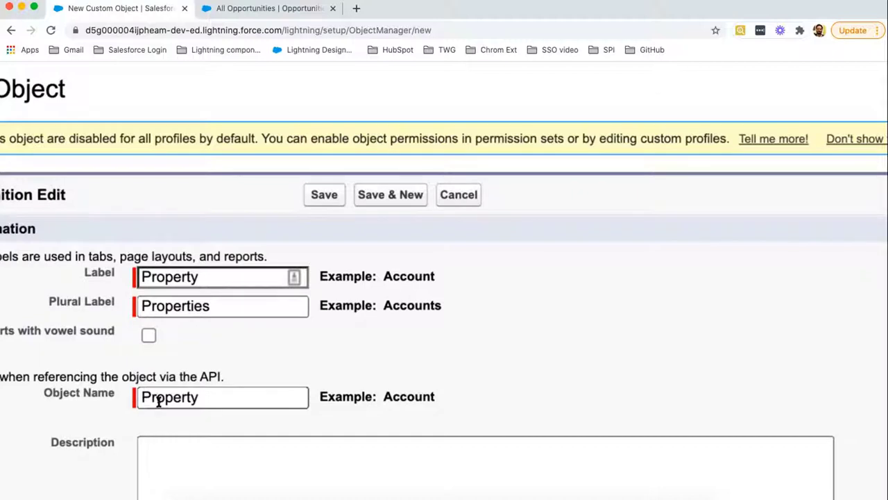
scroll(208, 412, "down", 2)
scroll(208, 412, "down", 3)
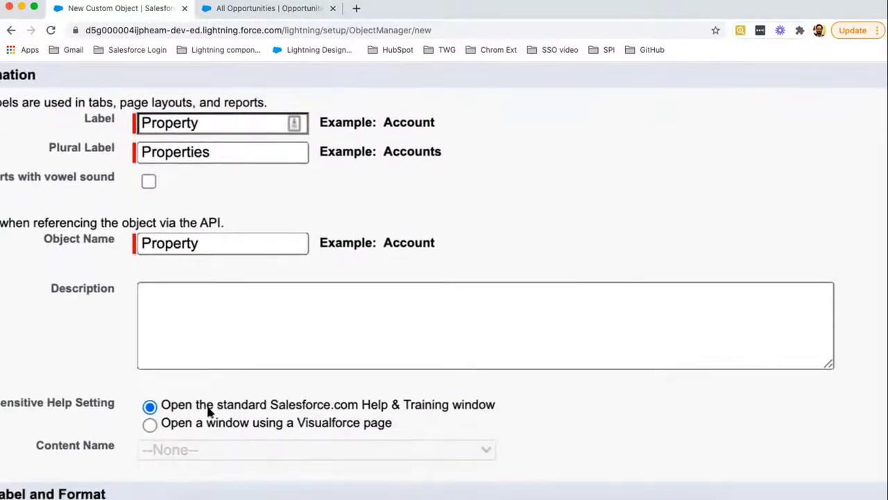
left_click(168, 310)
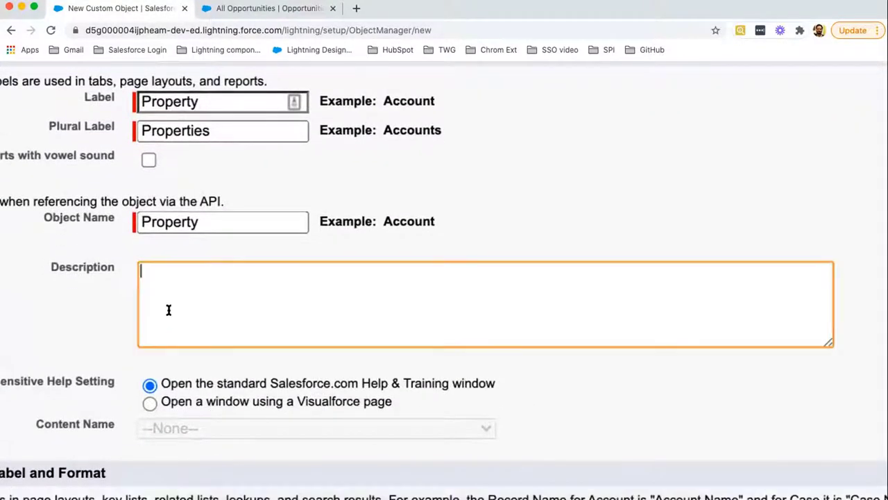
type("This is a ")
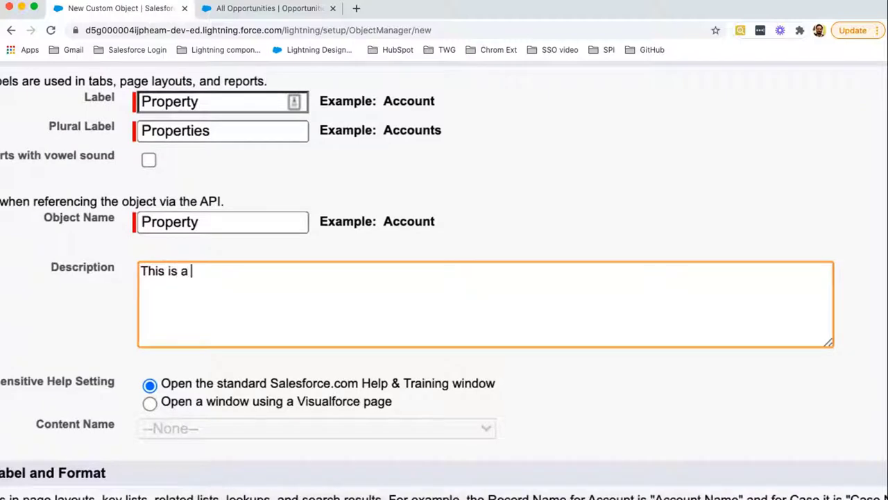
type("custom object.")
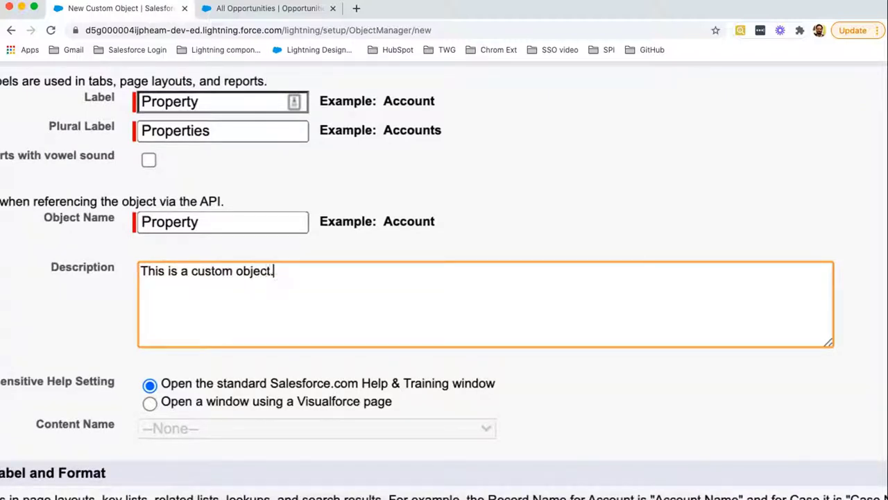
- Compare the custom object's record name field with the Opportunity Name column in the All Opportunities list
scroll(178, 377, "down", 2)
scroll(178, 377, "down", 5)
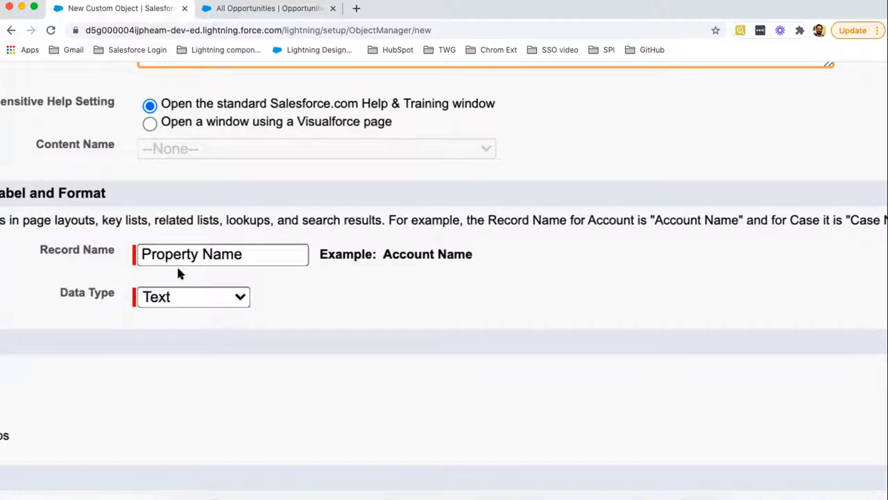
left_click(257, 10)
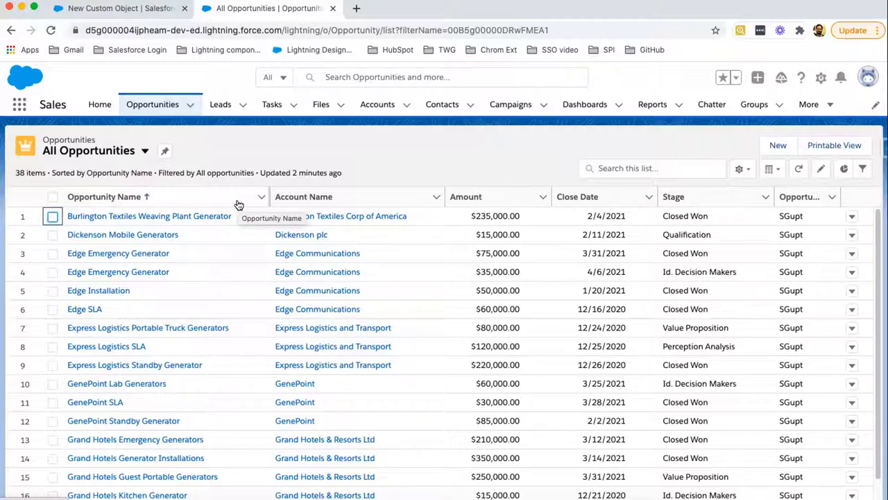
left_click(148, 9)
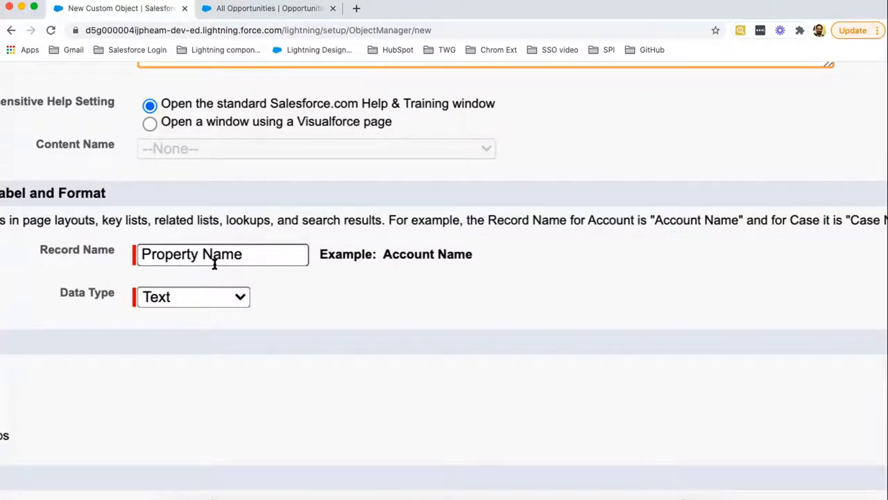
left_click(251, 259)
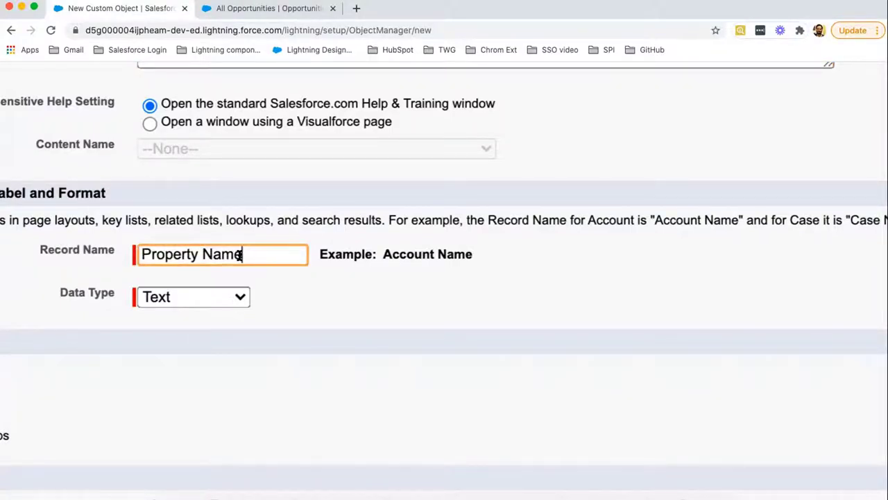
- Set the data type of the Property Name record name to Auto Number
left_click(199, 298)
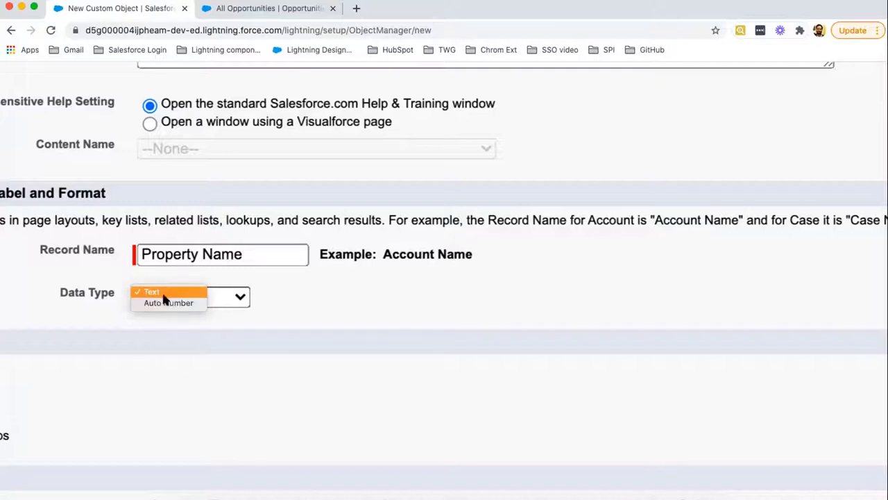
left_click(165, 294)
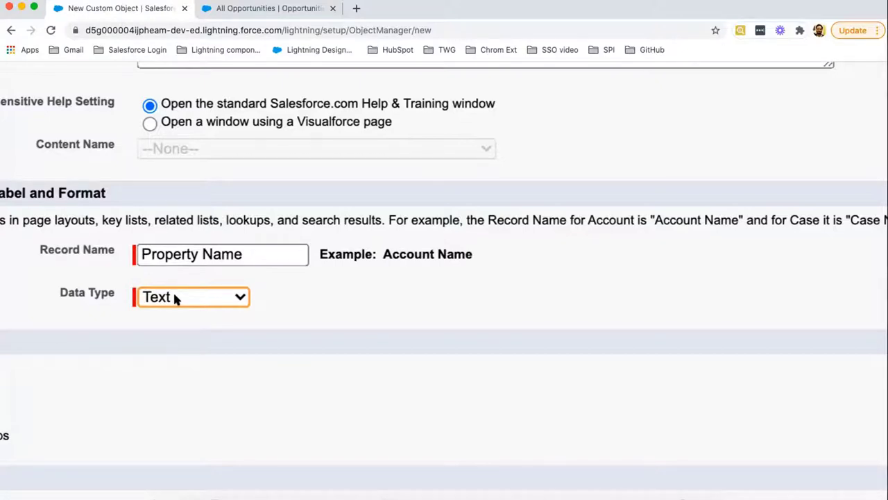
left_click(174, 296)
left_click(173, 304)
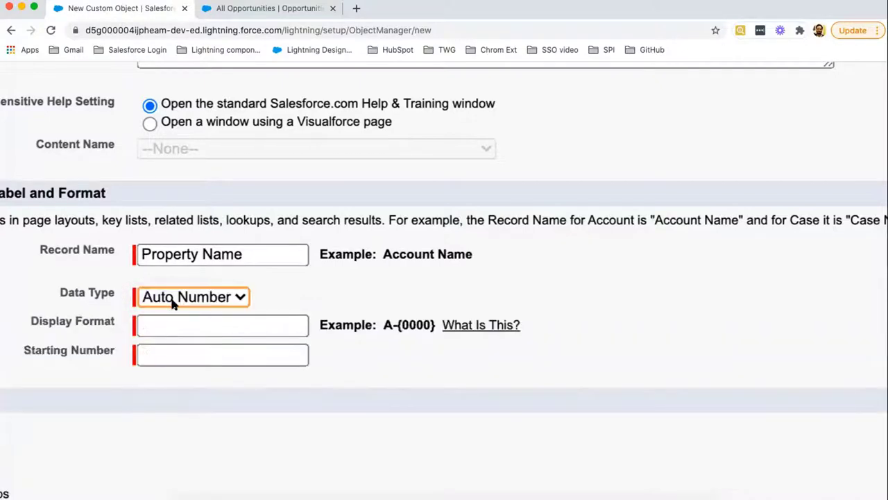
- Set the record name's display format to P-{0000} and its starting number to 01
left_click(171, 324)
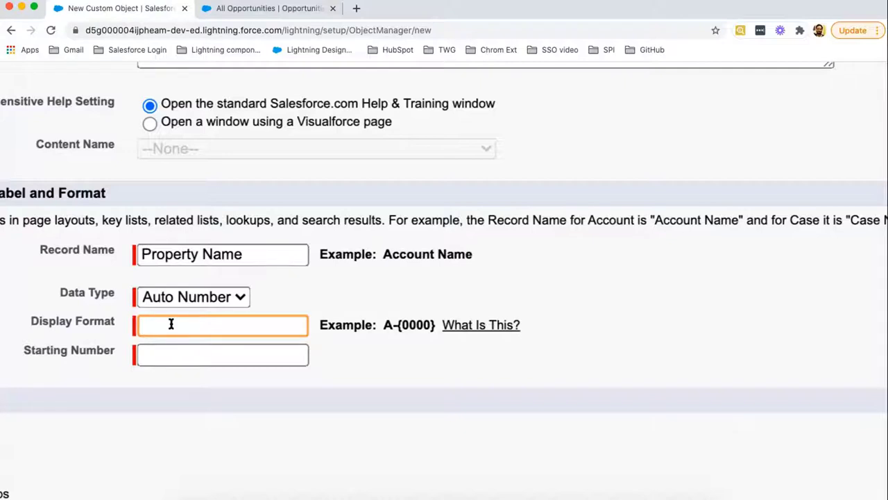
type("P-{0000}")
key("Tab")
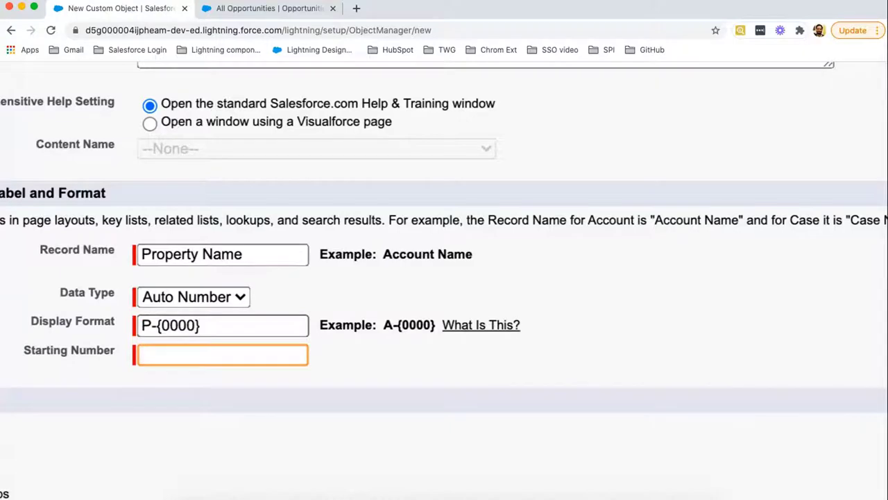
type("01")
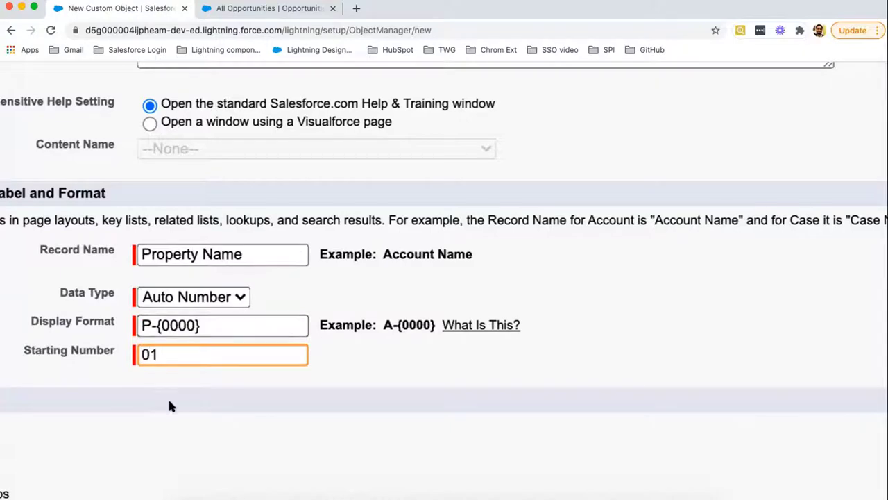
- Enable launching the New Custom Tab Wizard after saving, and save the Property custom object
scroll(184, 399, "down", 2)
scroll(182, 399, "down", 5)
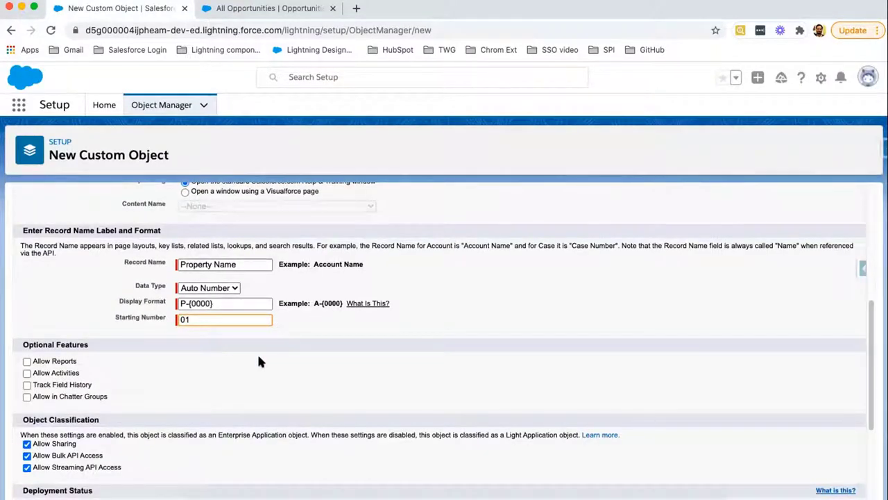
scroll(258, 361, "down", 3)
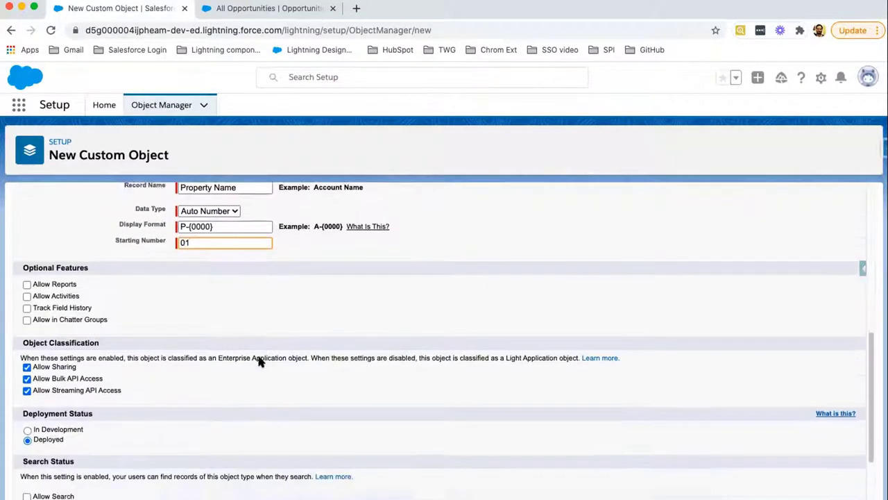
scroll(111, 370, "down", 1)
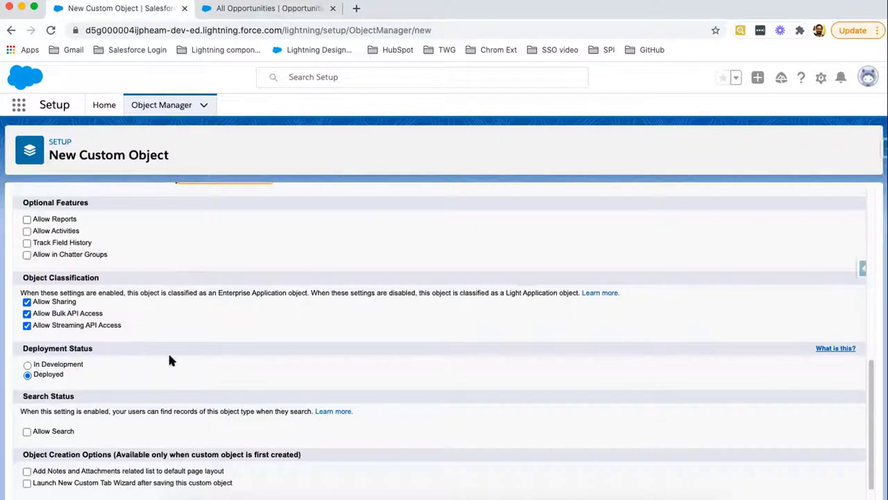
scroll(168, 357, "down", 1)
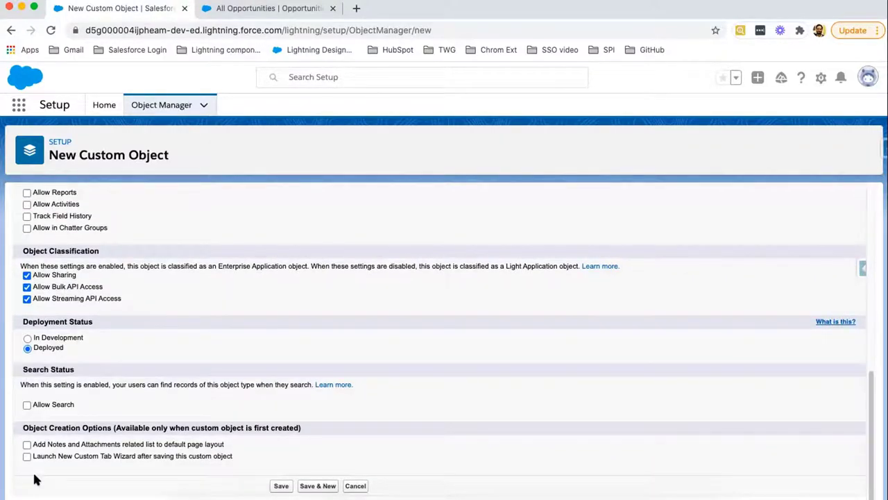
scroll(36, 479, "up", 2)
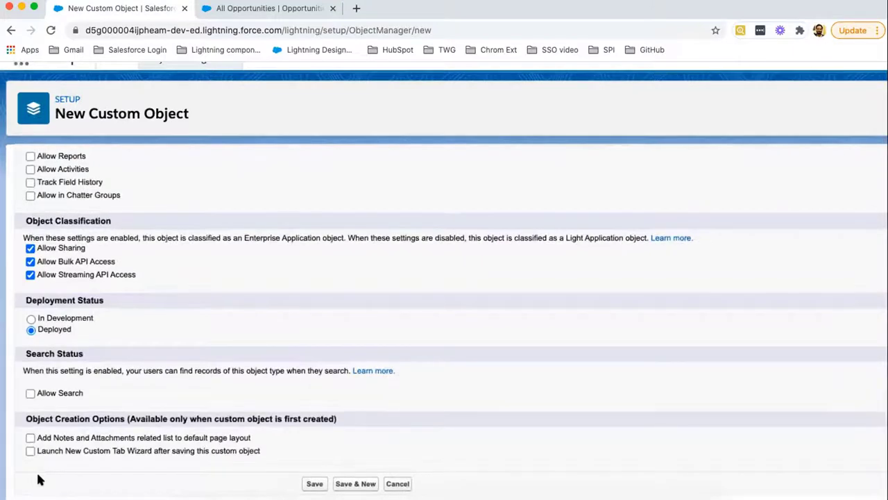
scroll(36, 479, "up", 2)
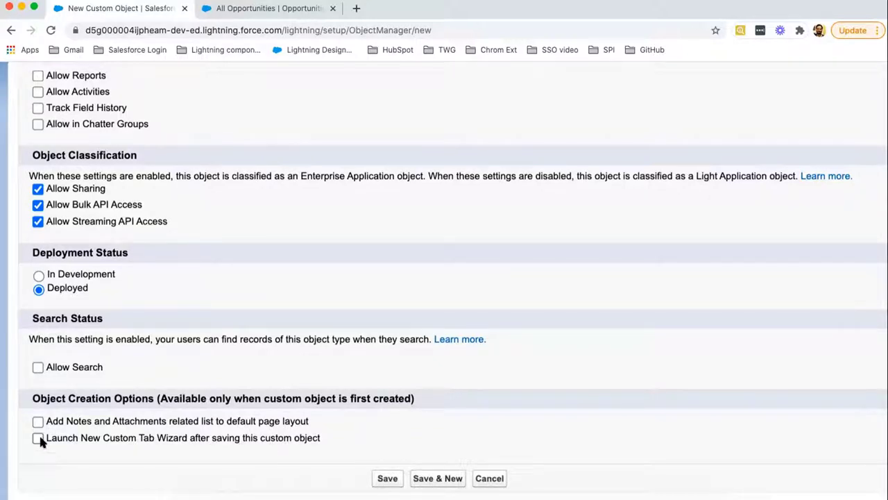
left_click(392, 480)
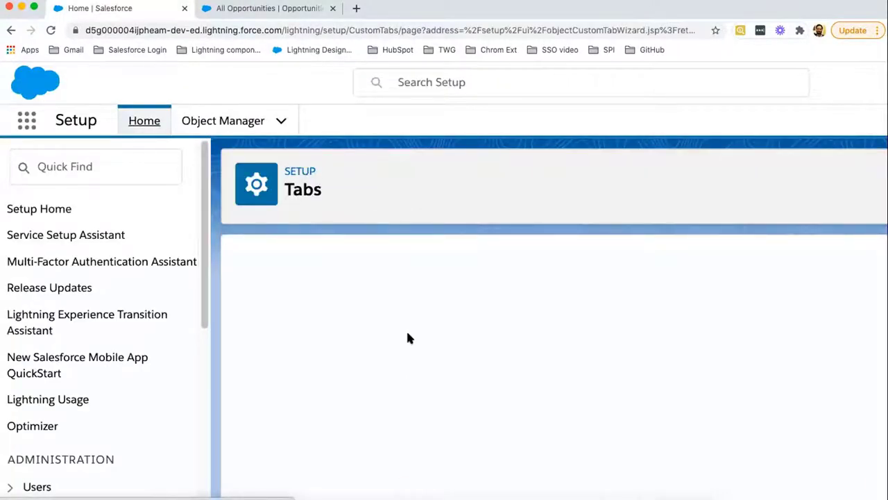
- Choose the Box tab style for the Property object's new tab and continue to the profile settings
key("ctrl+minus")
key("ctrl+minus")
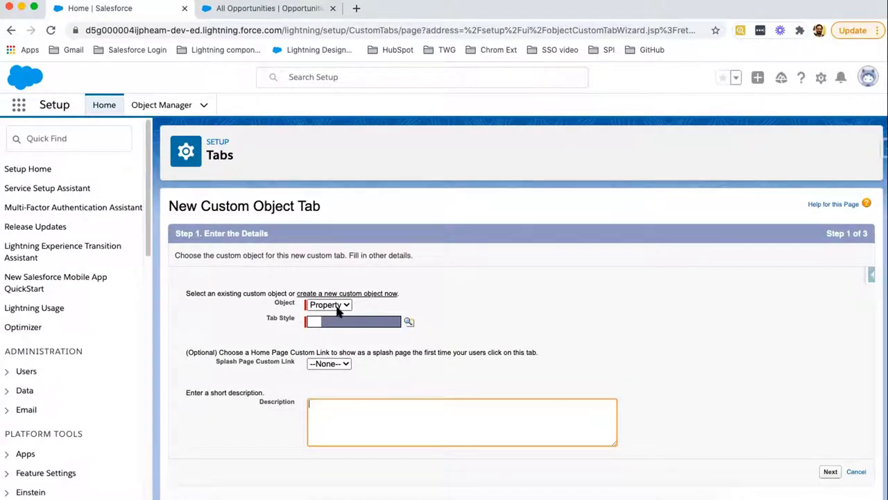
left_click(409, 322)
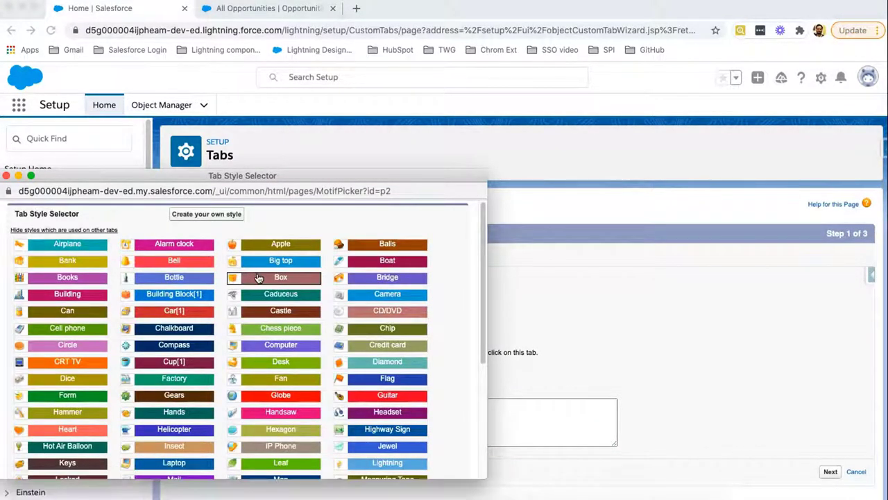
left_click(259, 277)
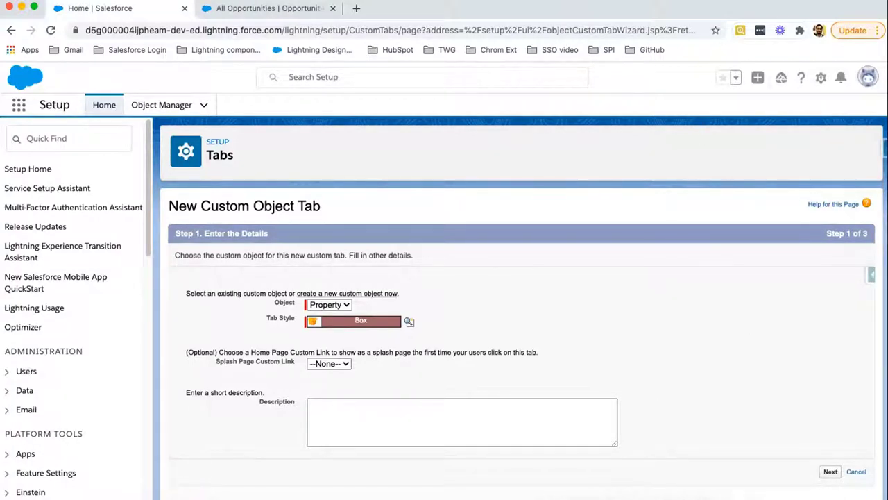
left_click(831, 472)
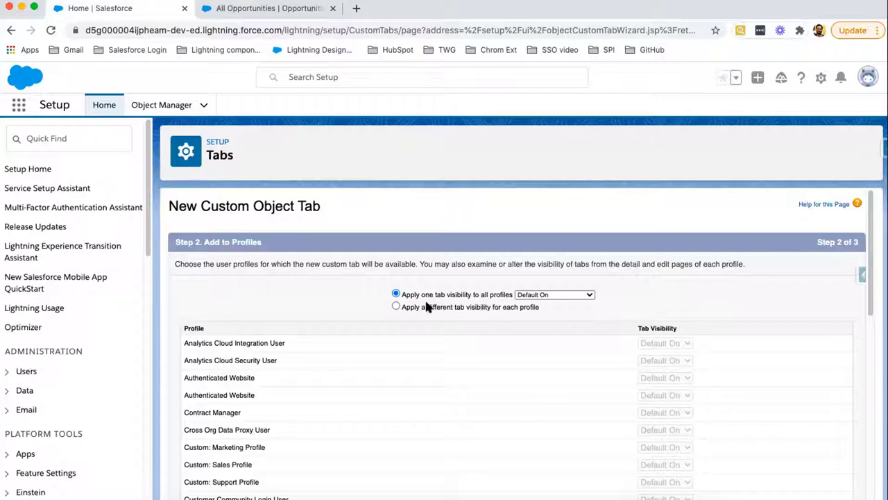
- Accept the Default On tab visibility for all profiles and continue to the custom app selection
scroll(428, 307, "up", 5)
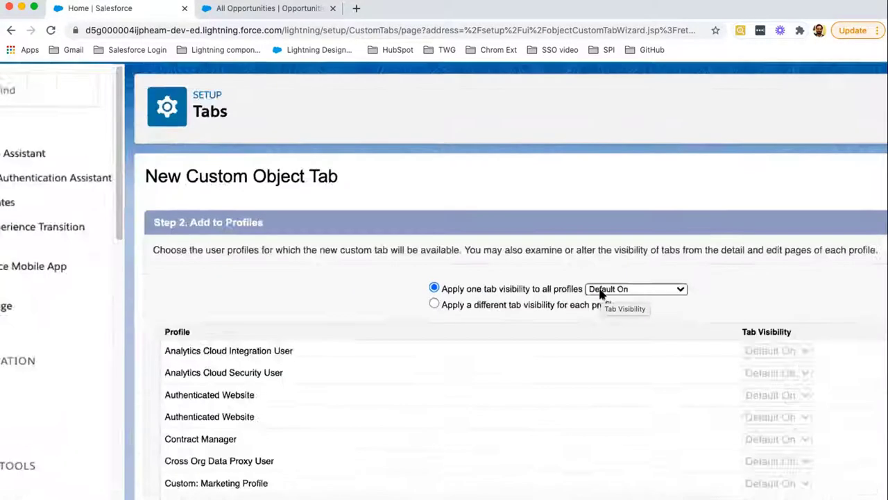
scroll(599, 294, "down", 10)
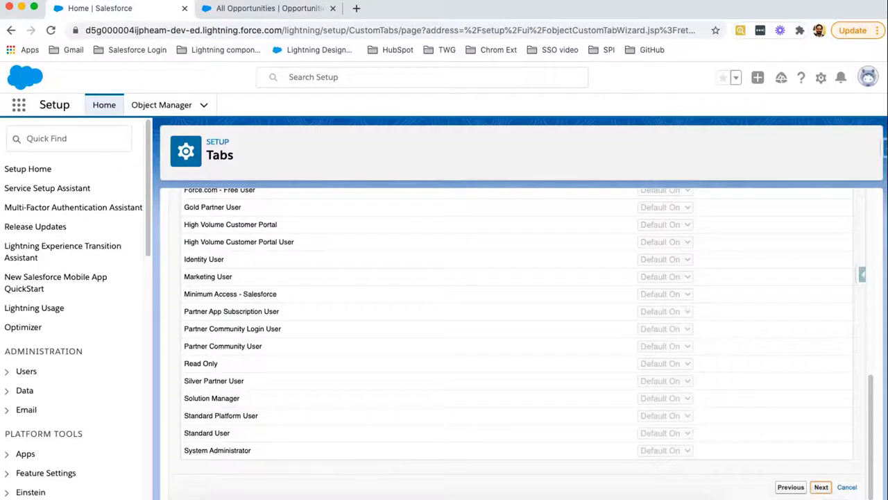
left_click(822, 487)
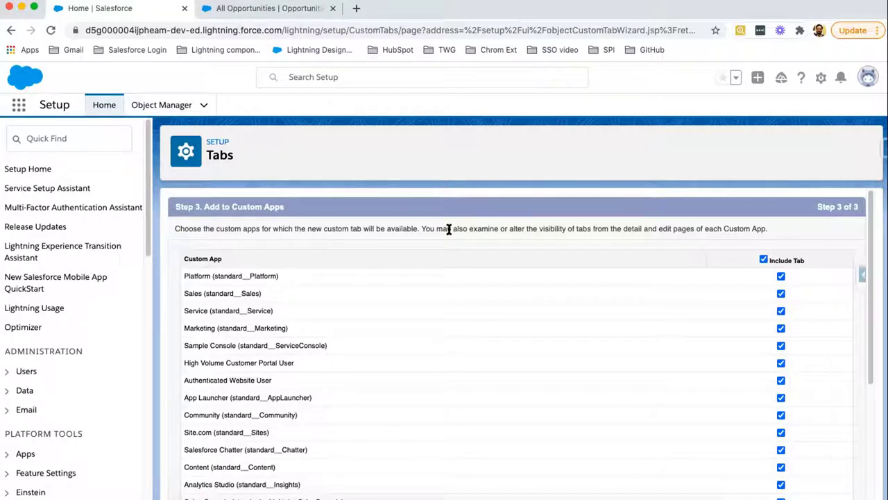
- Include the Property tab only in the Sales (standard__LightningSales) app and save the new tab
left_click(271, 6)
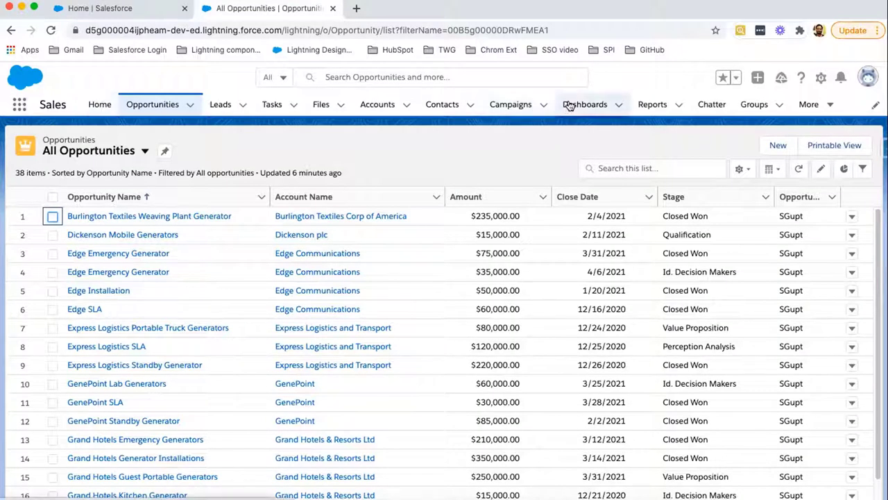
left_click(77, 9)
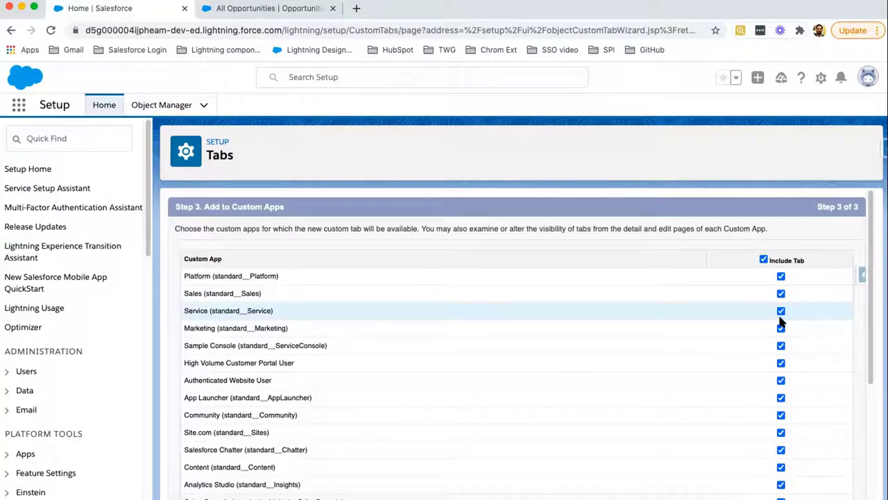
left_click(763, 259)
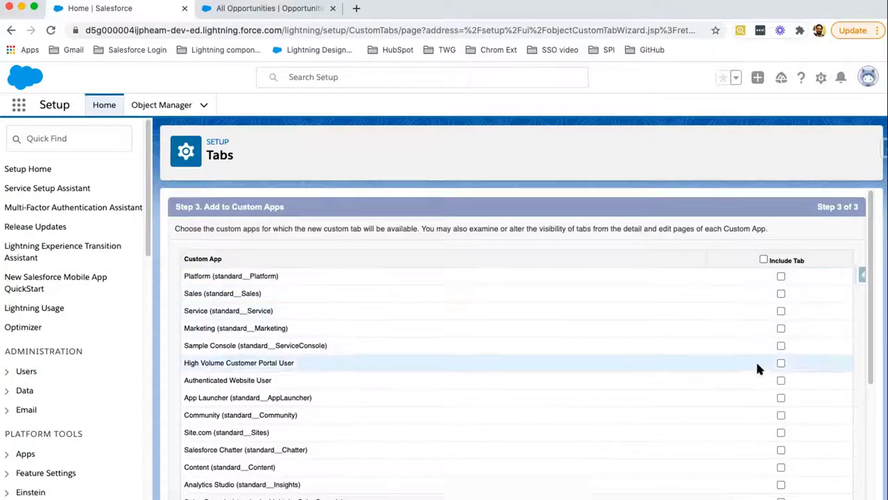
scroll(756, 378, "down", 3)
scroll(756, 378, "down", 2)
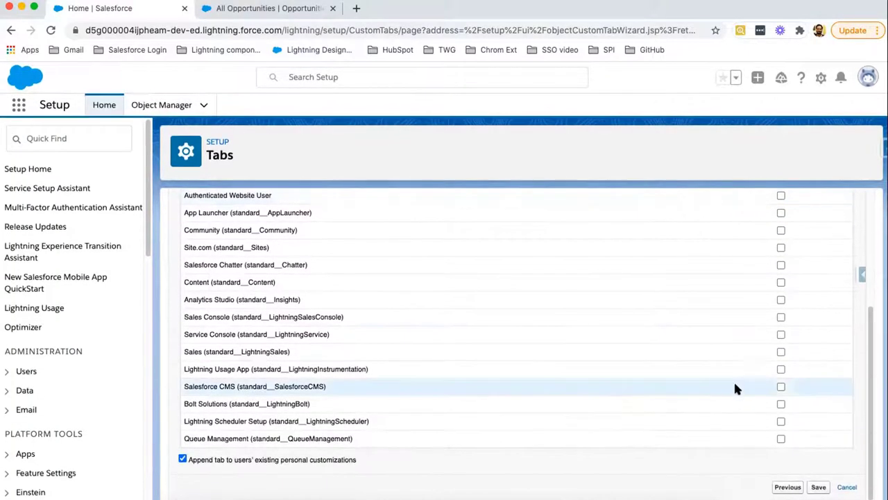
left_click(781, 352)
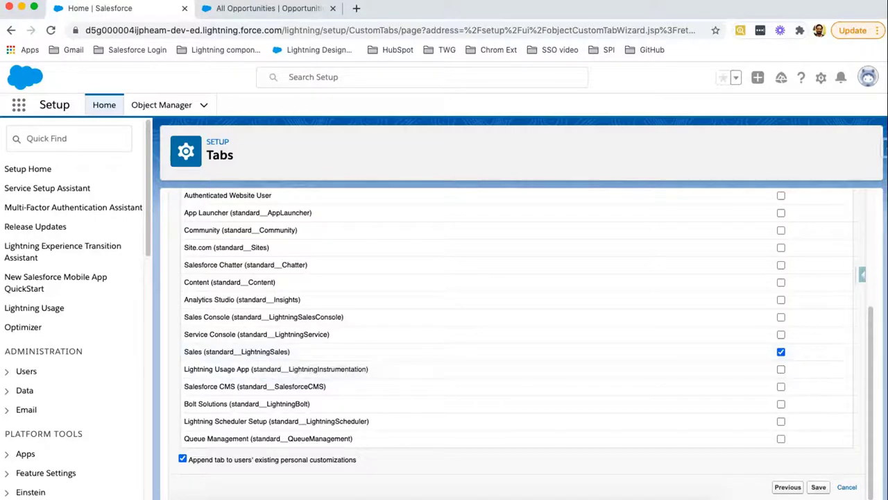
left_click(818, 487)
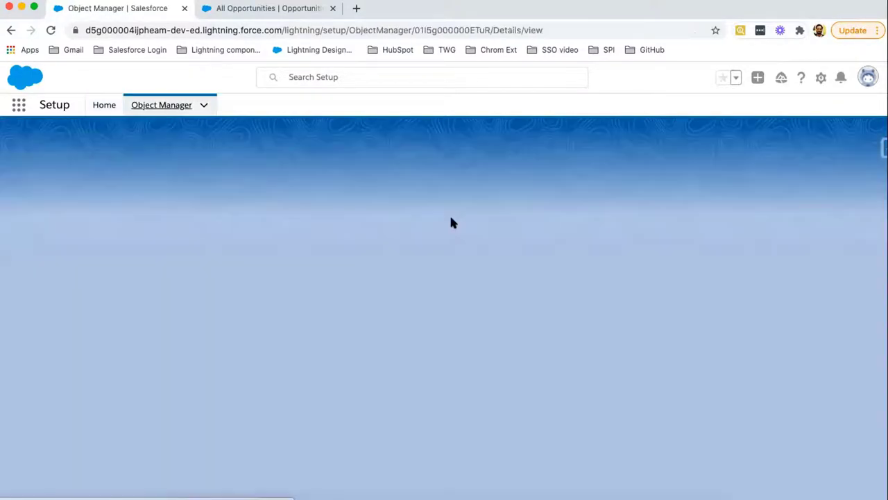